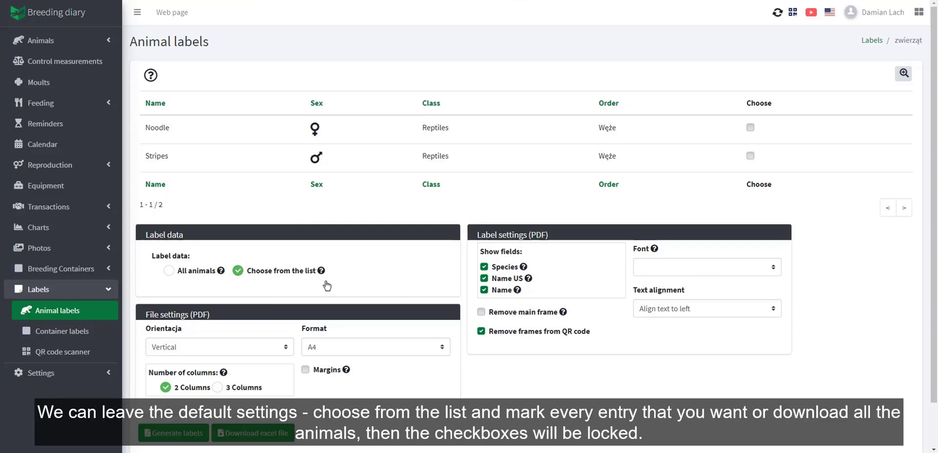
- Mark Noodle as chosen, leave Stripes unmarked, and switch label data to All animals
click(750, 127)
click(754, 159)
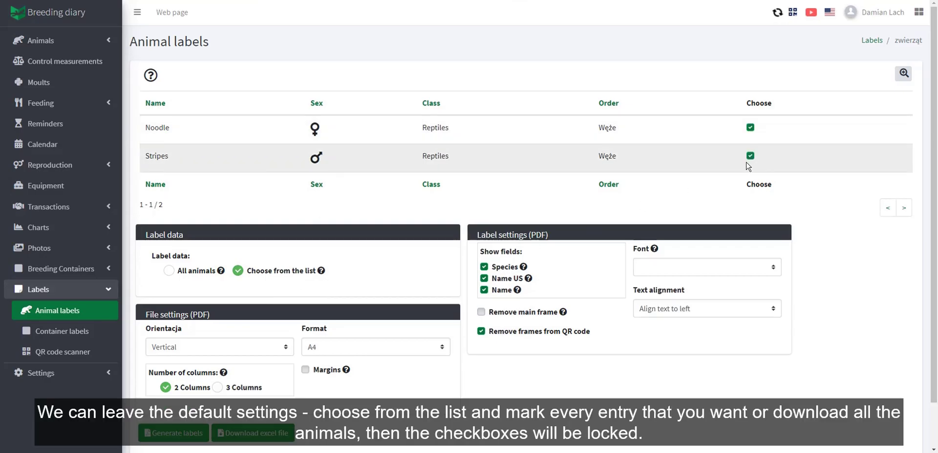
click(749, 159)
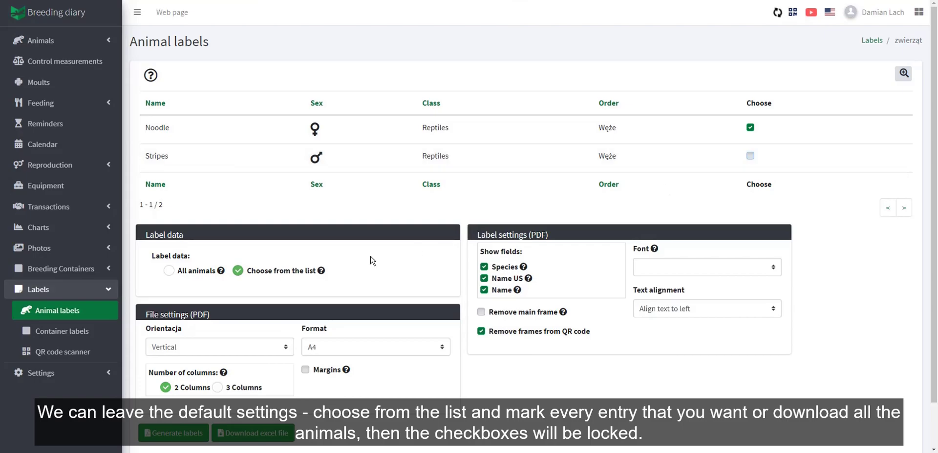
click(201, 279)
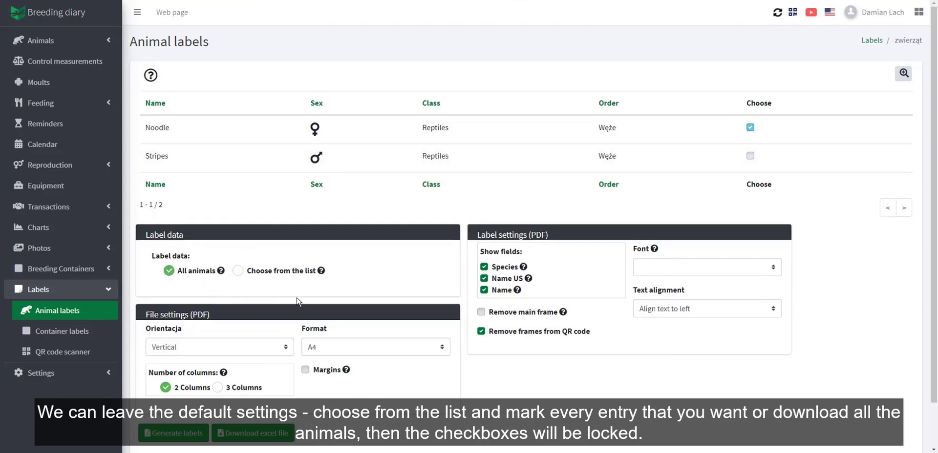
mouse_move(226, 275)
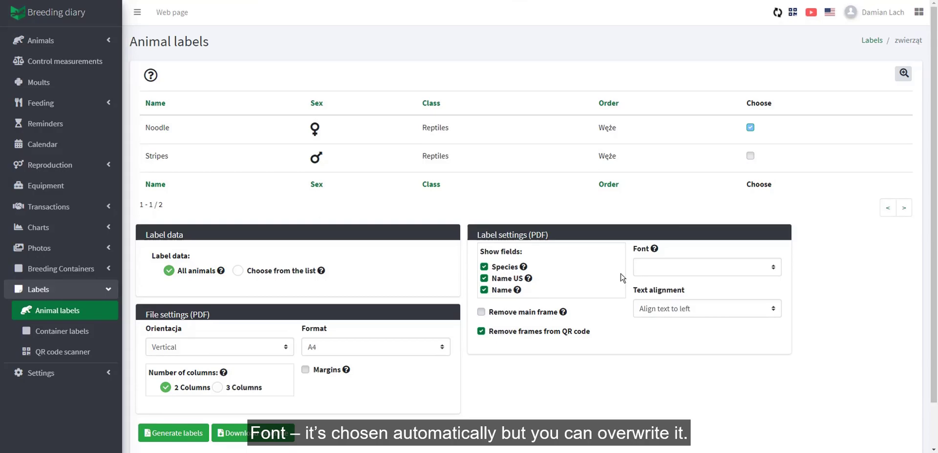
click(686, 277)
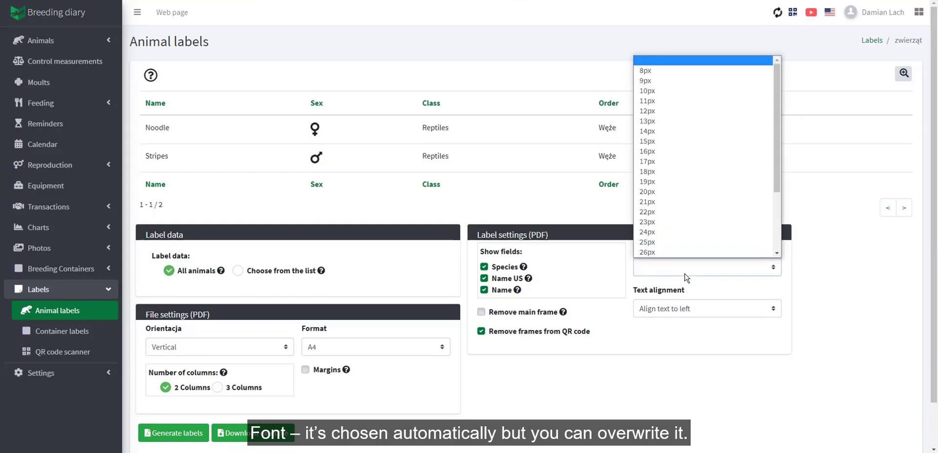
click(685, 277)
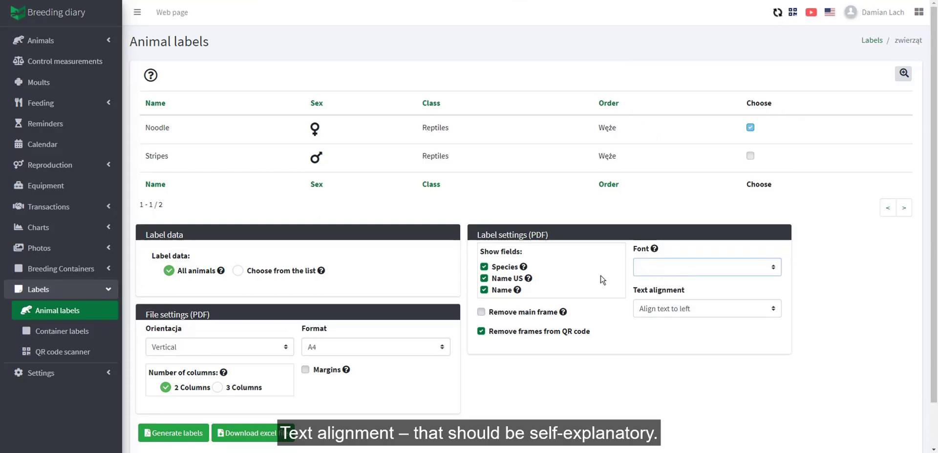
click(635, 308)
click(635, 308)
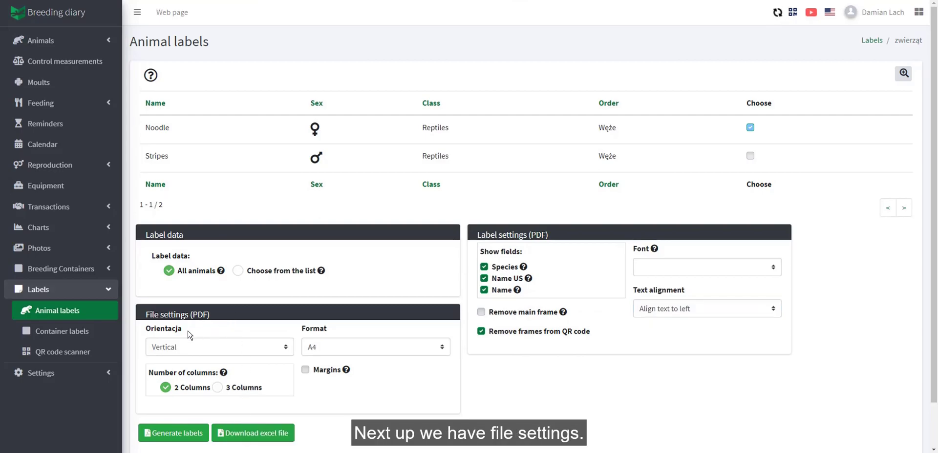
click(210, 355)
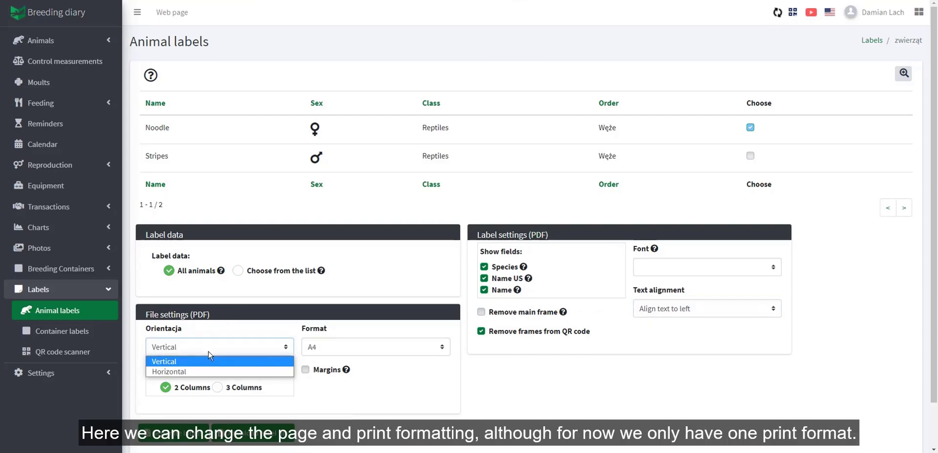
click(210, 355)
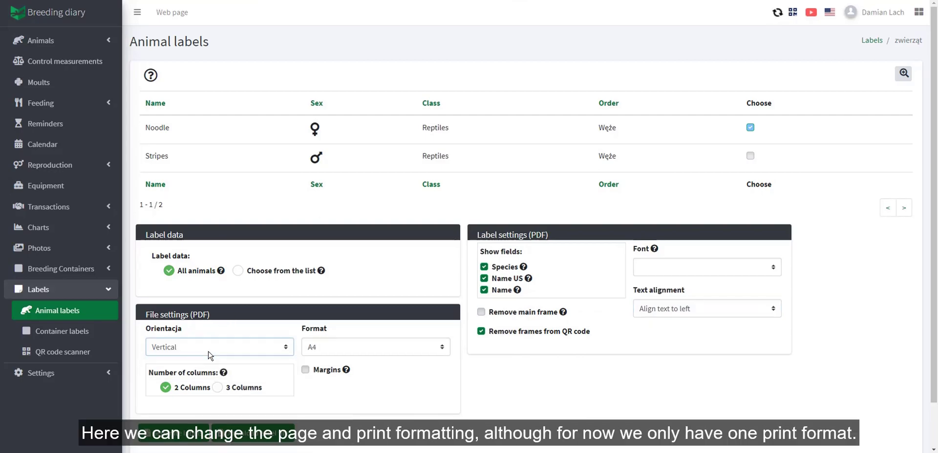
click(342, 346)
click(343, 348)
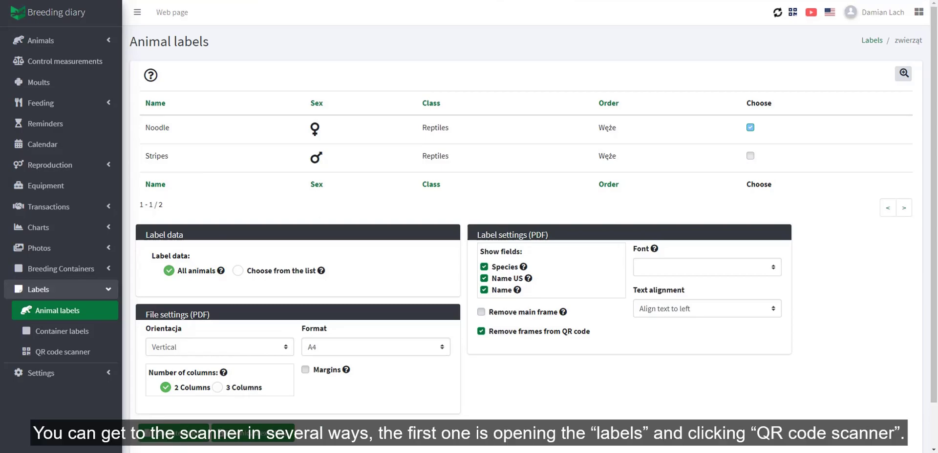
- Open the QR code scanner from the Labels section of the sidebar
click(94, 354)
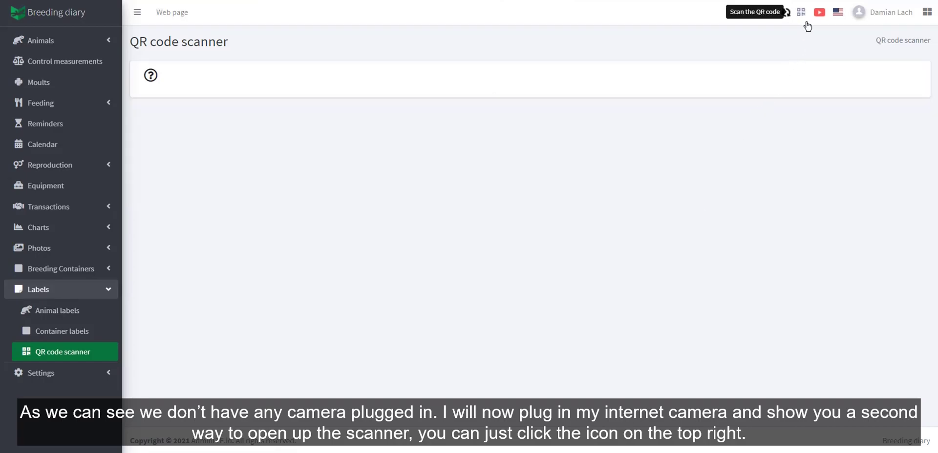
- Reopen the scanner with Feeding as the module and Add entry, leaving the camera choice unchanged
click(802, 14)
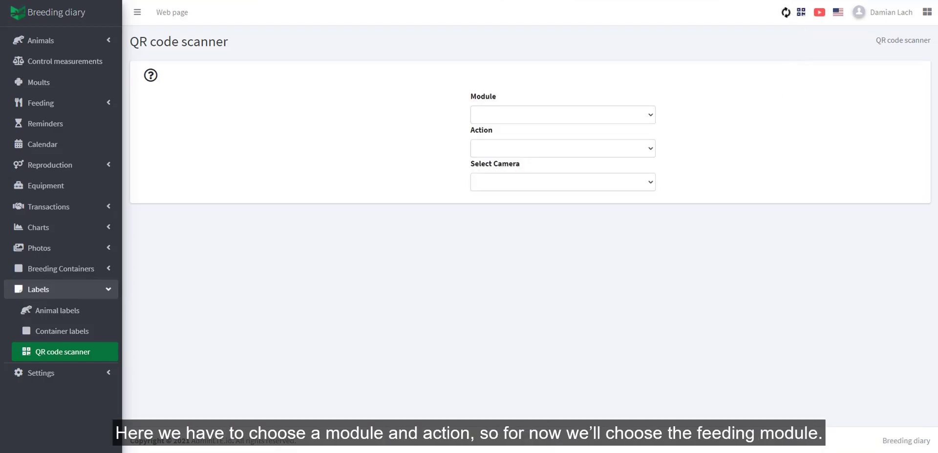
click(537, 120)
click(524, 165)
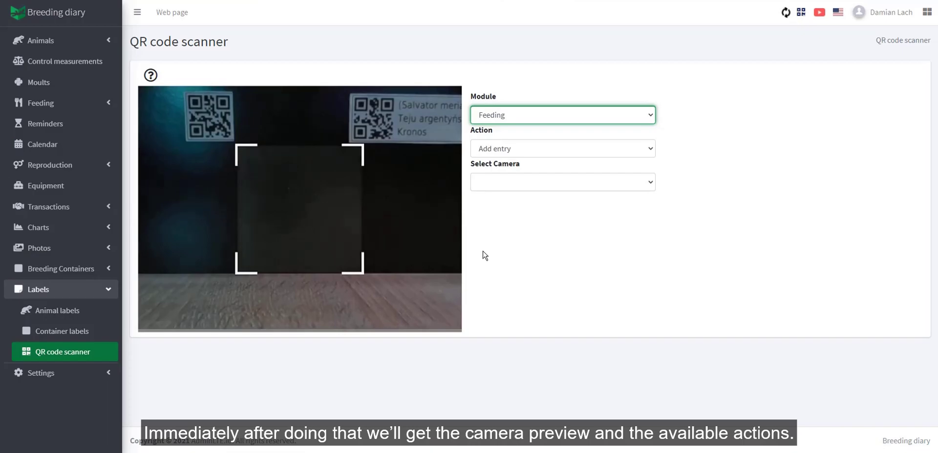
click(489, 258)
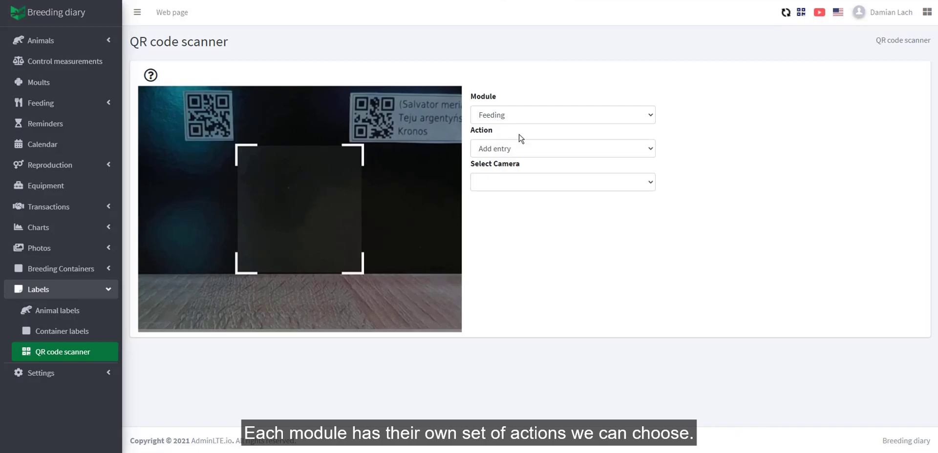
click(529, 183)
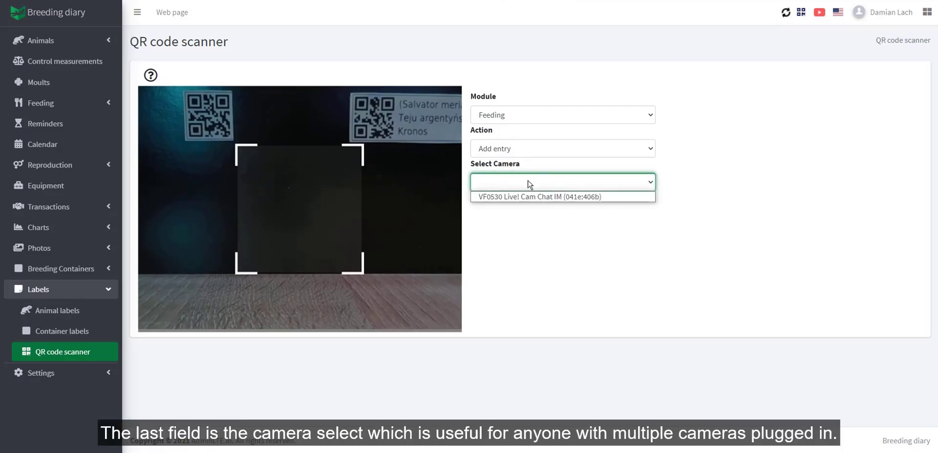
click(529, 182)
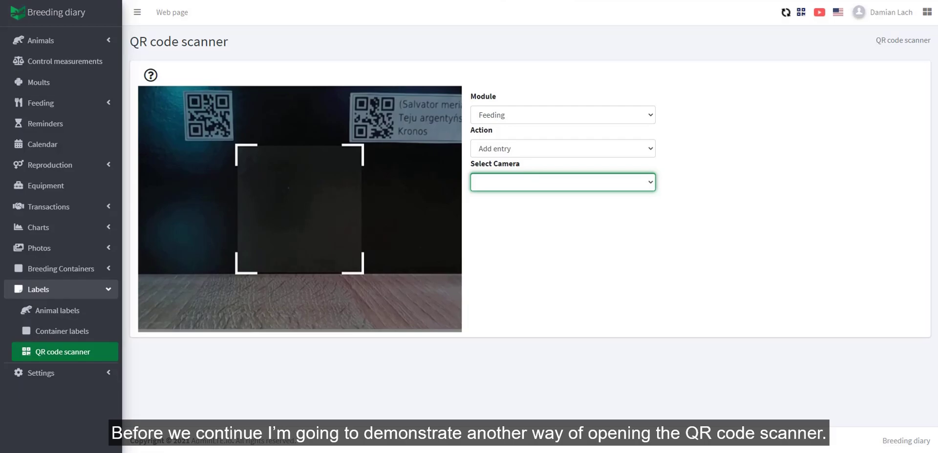
- From the Moults page, launch the scanner pre-set to Add entry, hitting the invalid-code page
click(563, 115)
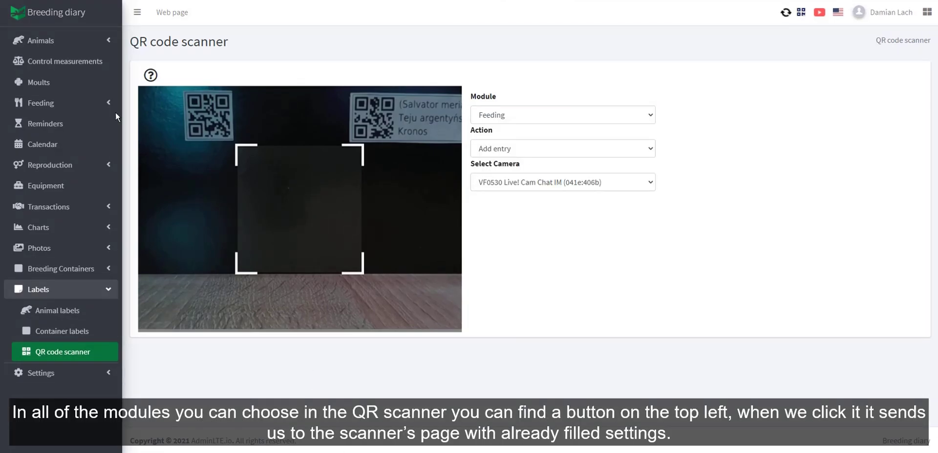
click(83, 83)
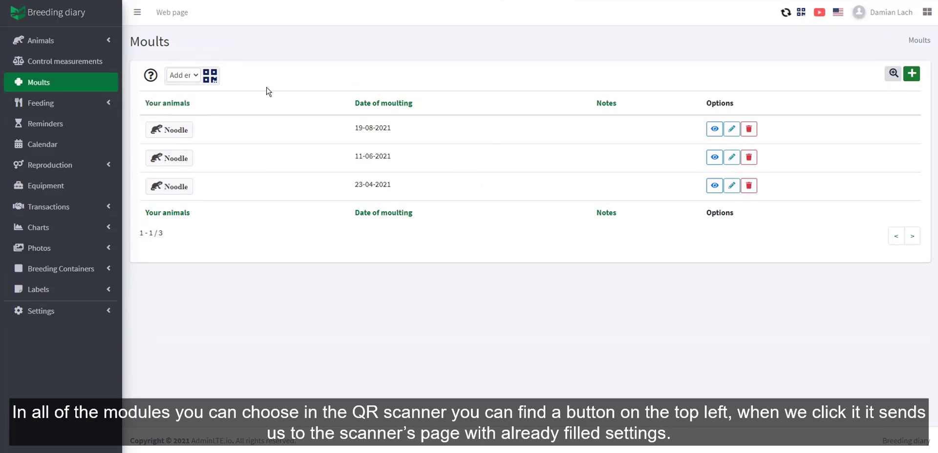
click(211, 76)
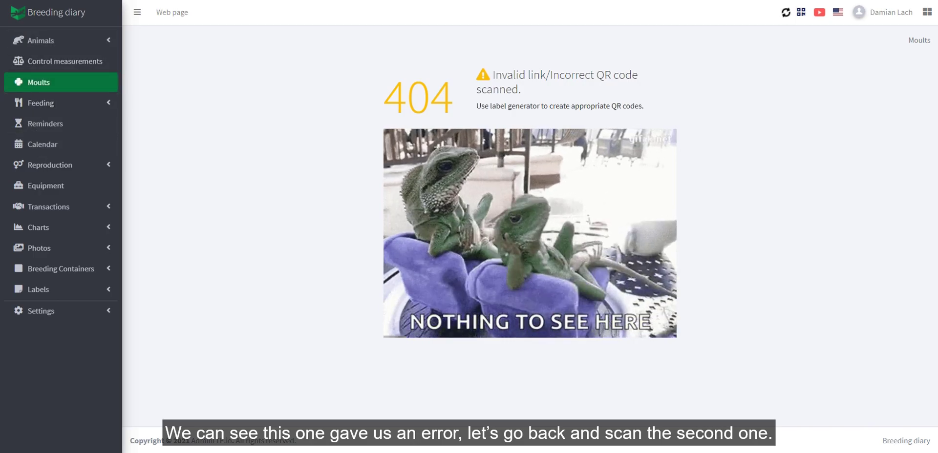
- Go back from the 404 invalid QR code page to the QR code scanner
key(alt+Left)
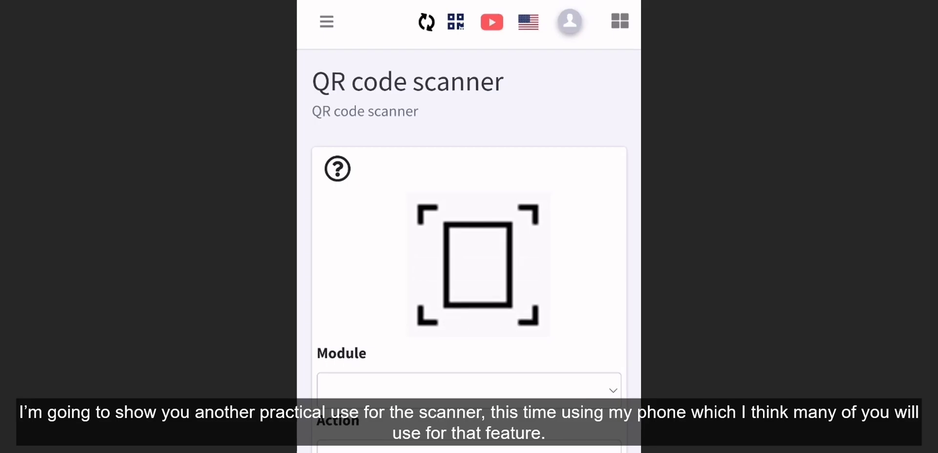
- In Breeding Containers, choose 'List of animals in the container' and launch the QR scanner
click(314, 20)
drag(329, 334, 329, 126)
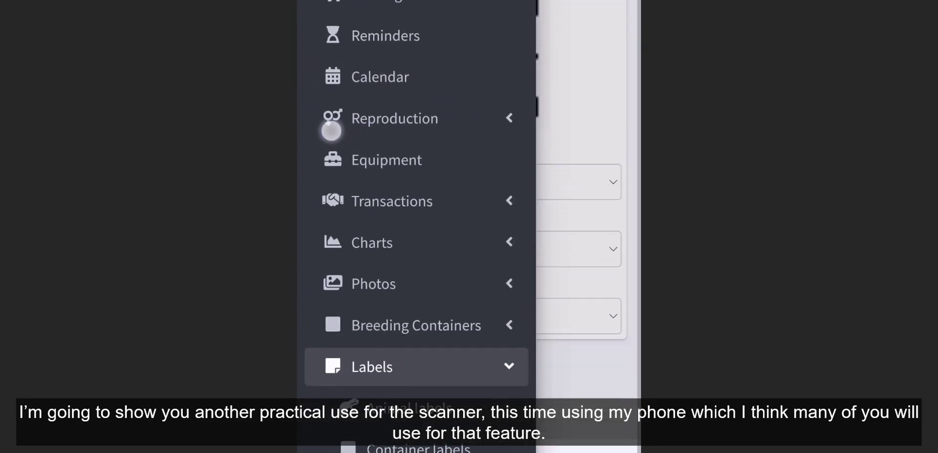
click(416, 303)
click(402, 342)
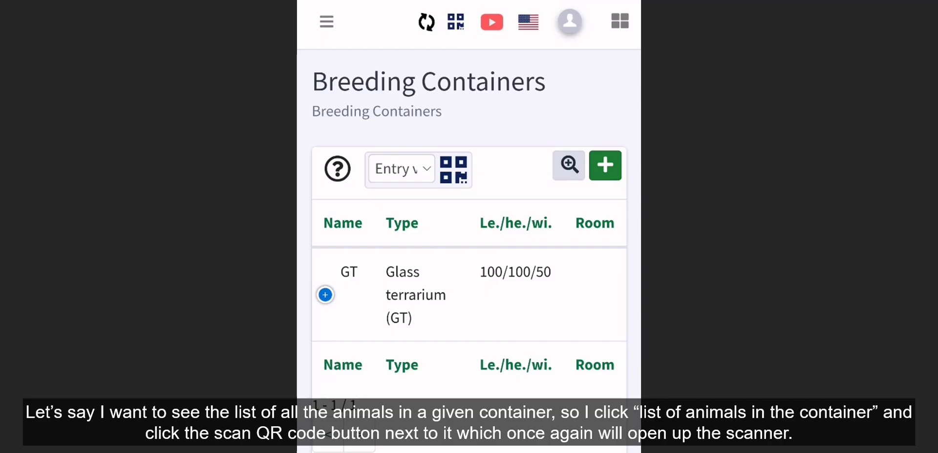
click(396, 176)
click(449, 311)
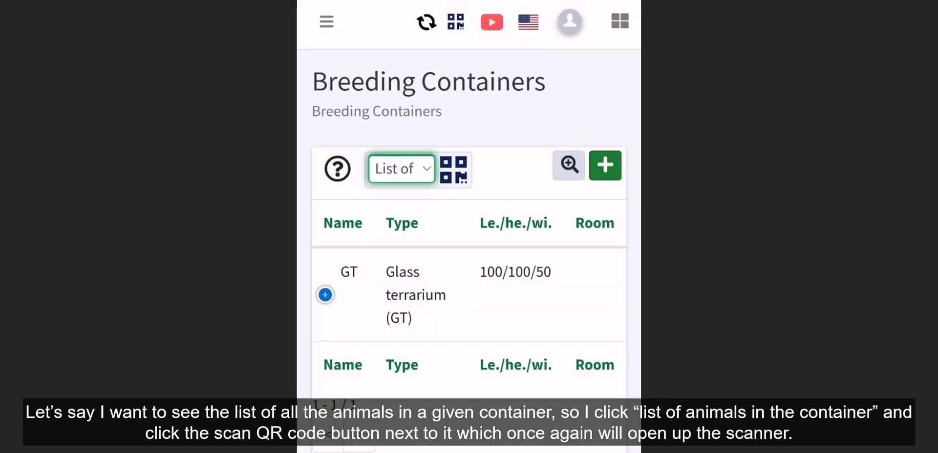
click(454, 170)
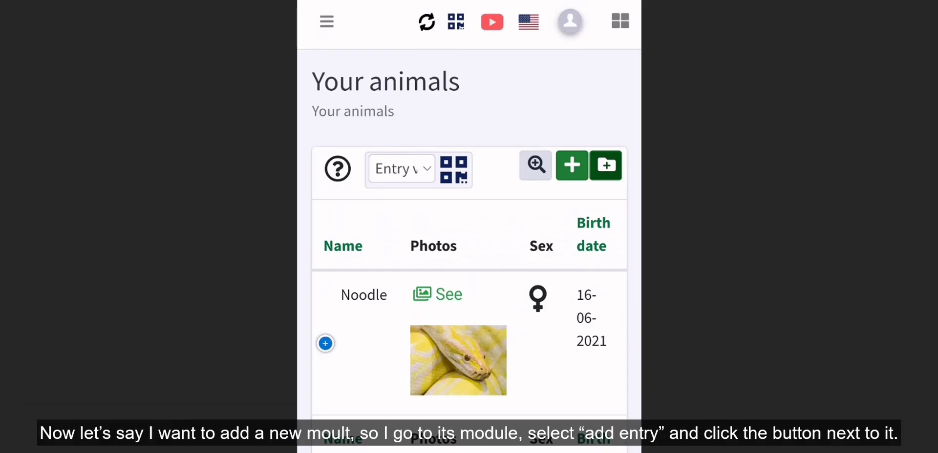
- From the Moults page, start the QR scanner with Add entry and its camera preview running
click(326, 21)
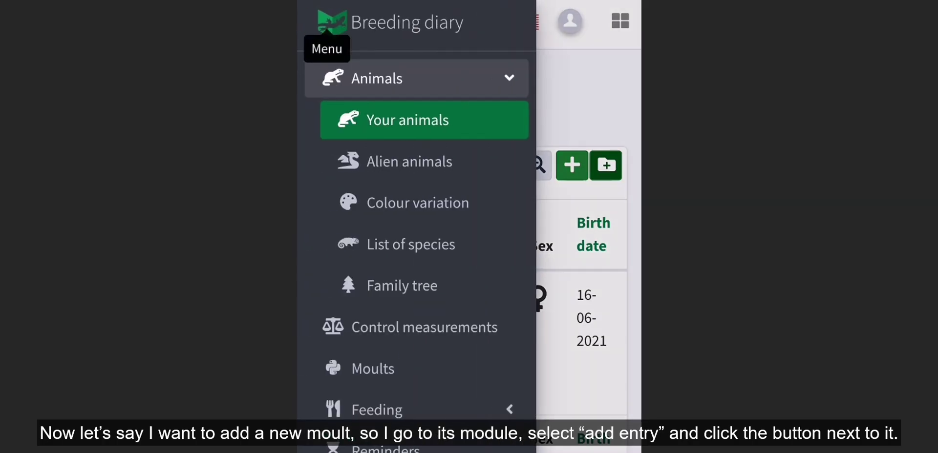
click(373, 368)
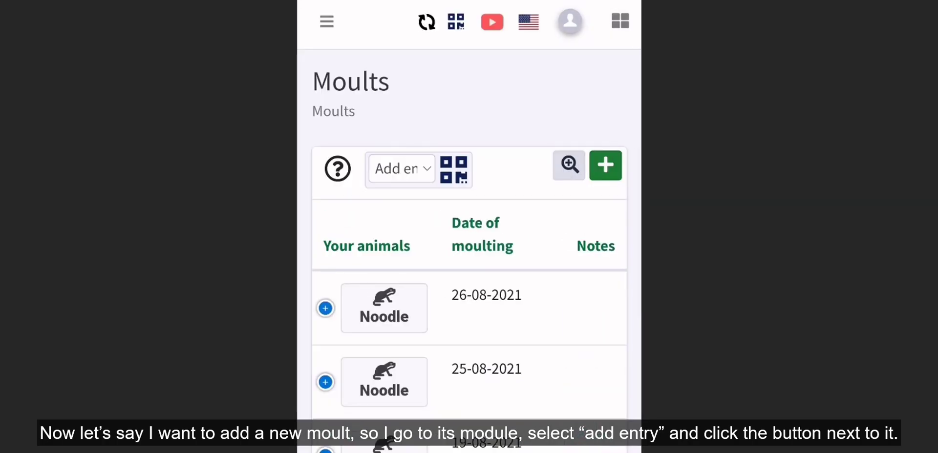
click(454, 169)
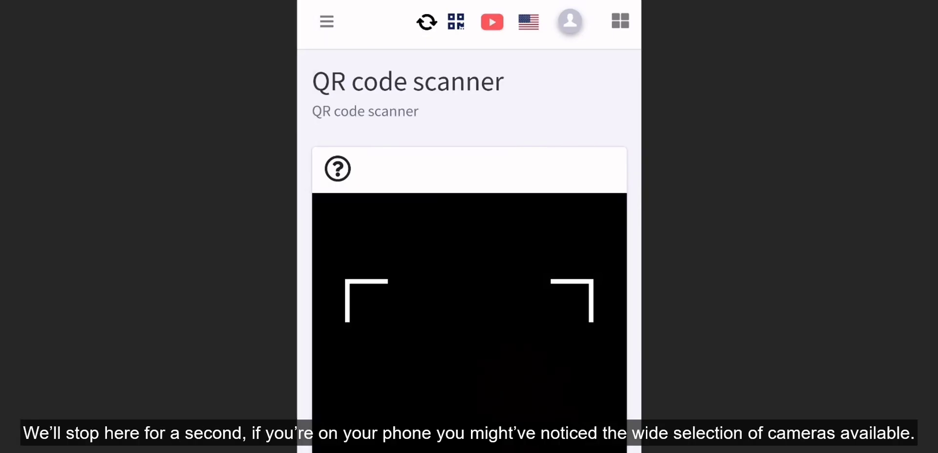
scroll(419, 350, down, 3)
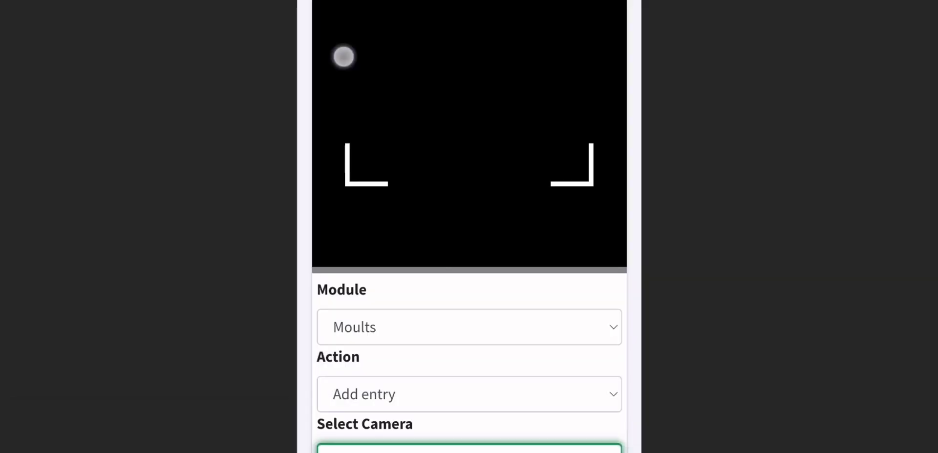
scroll(343, 57, up, 5)
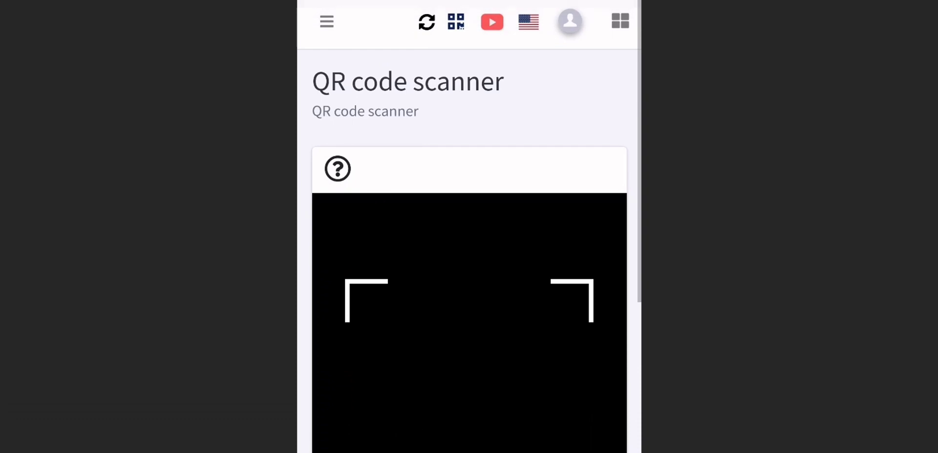